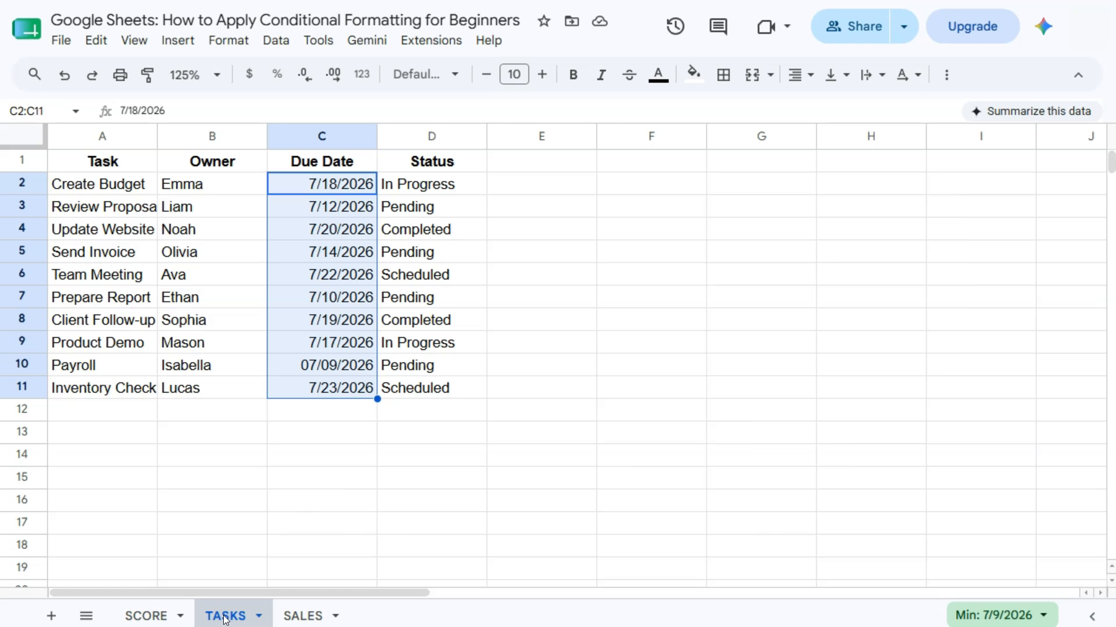
# Look over the data on the SALES, TASKS and SCORE sheets, finishing on SCORE.
pyautogui.click(302, 614)
pyautogui.click(135, 618)
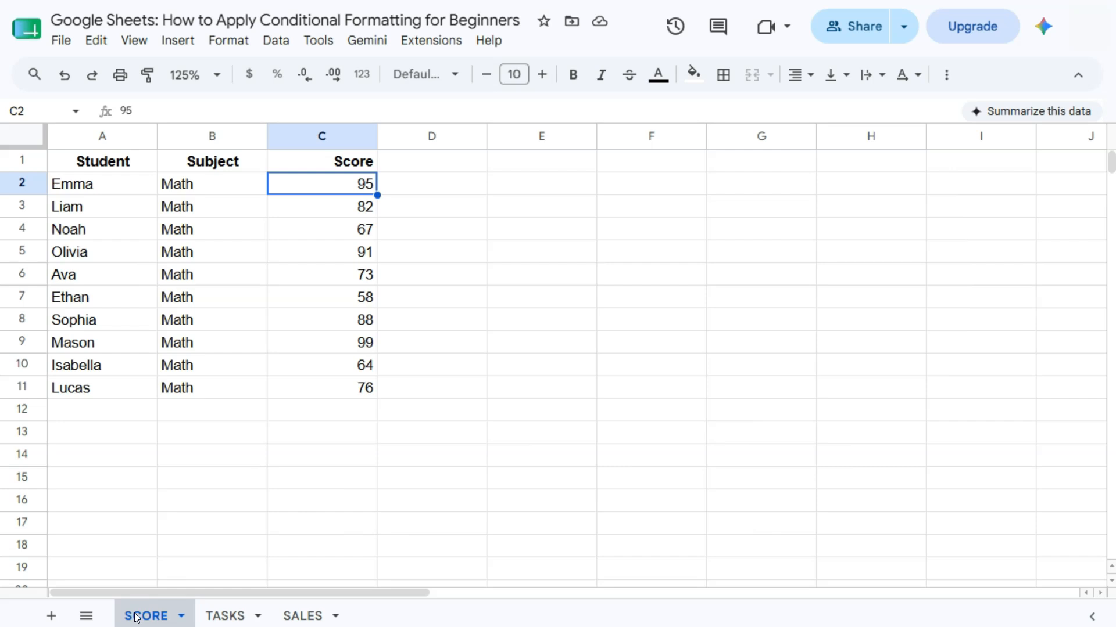
pyautogui.click(224, 617)
pyautogui.click(296, 618)
pyautogui.click(144, 619)
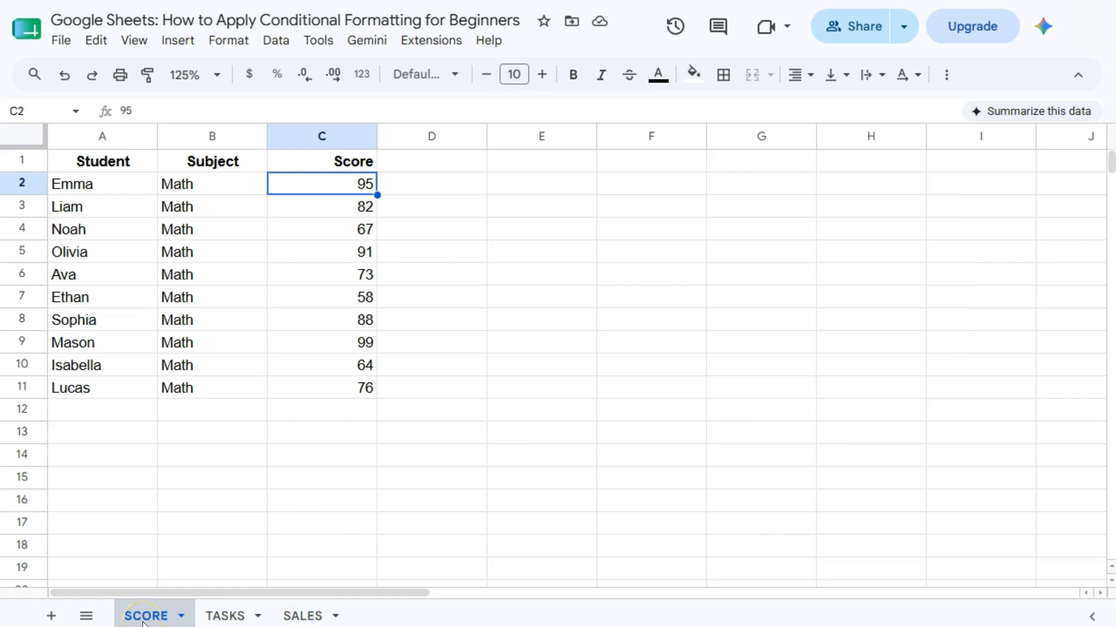
# On the SCORE sheet, start a conditional formatting rule for C2:C11 that formats values greater than 90.
pyautogui.click(144, 620)
pyautogui.moveTo(349, 187); pyautogui.dragTo(353, 389)
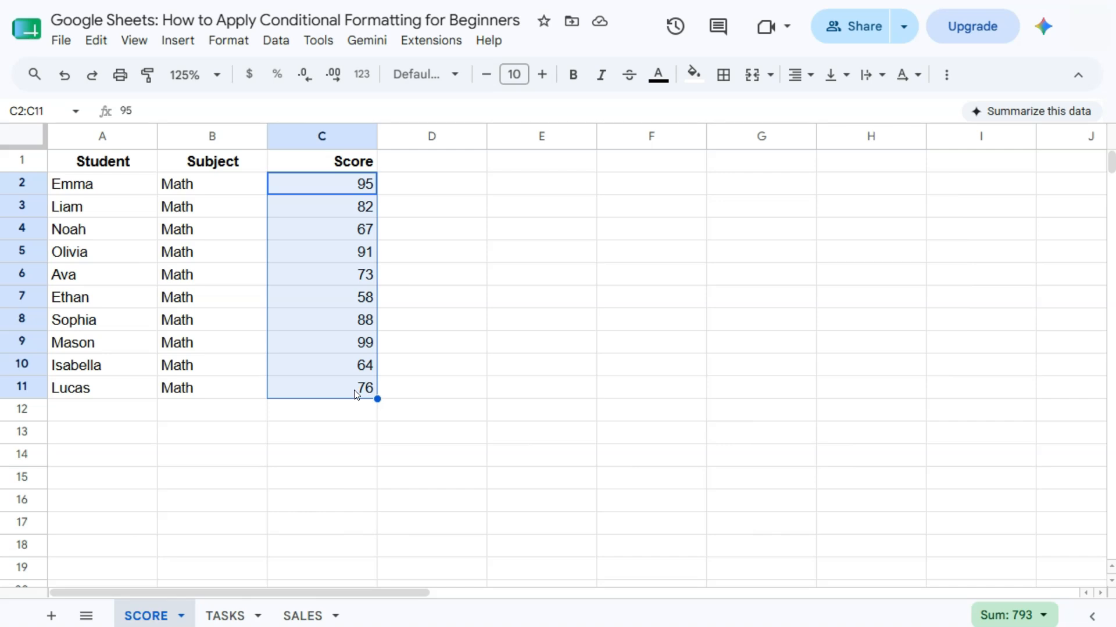
pyautogui.click(229, 40)
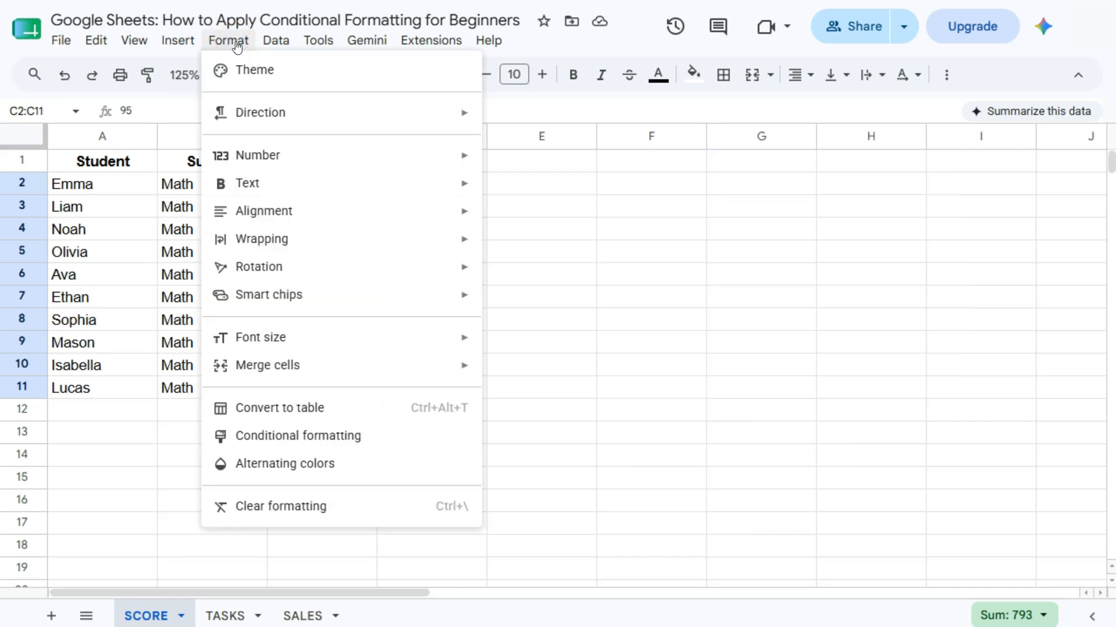
pyautogui.click(312, 447)
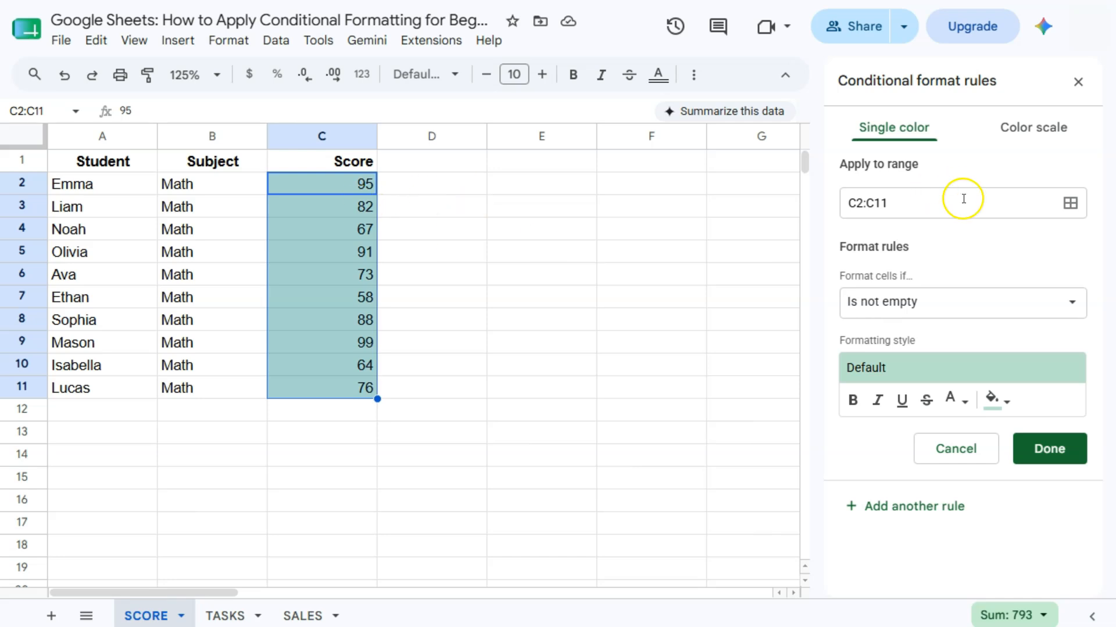
pyautogui.click(915, 301)
pyautogui.scroll(-3, 924, 433)
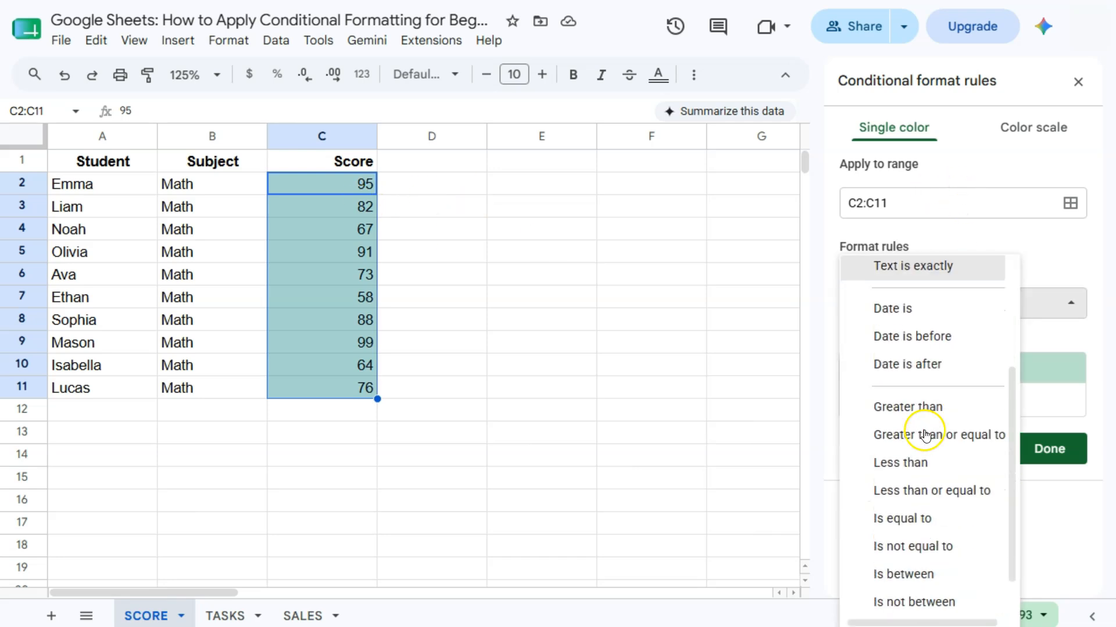
pyautogui.click(904, 406)
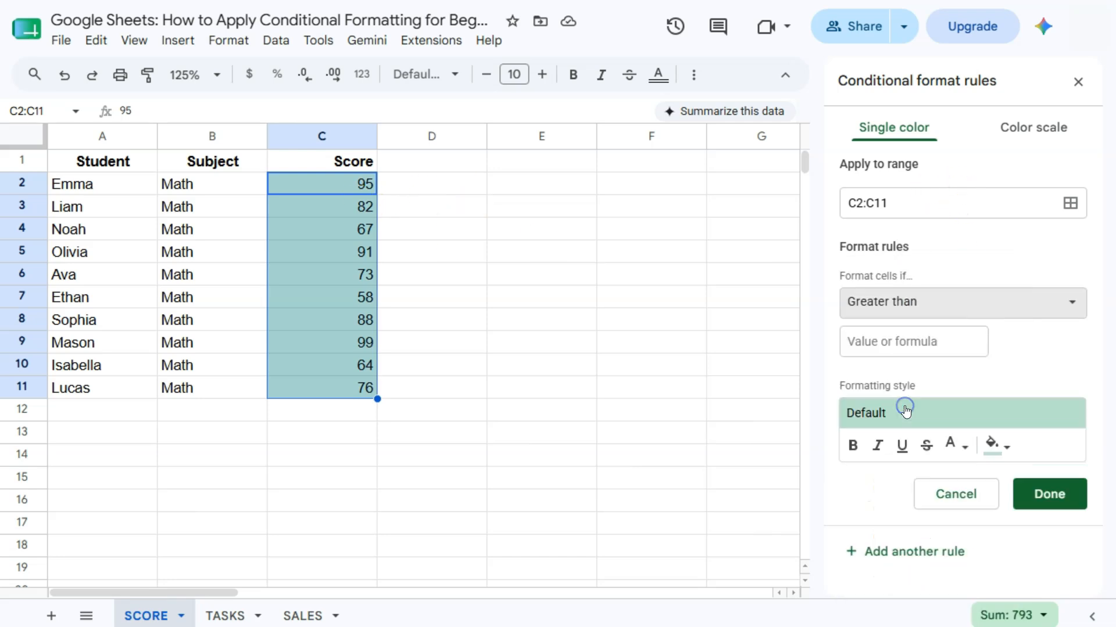
pyautogui.click(890, 340)
pyautogui.write('90')
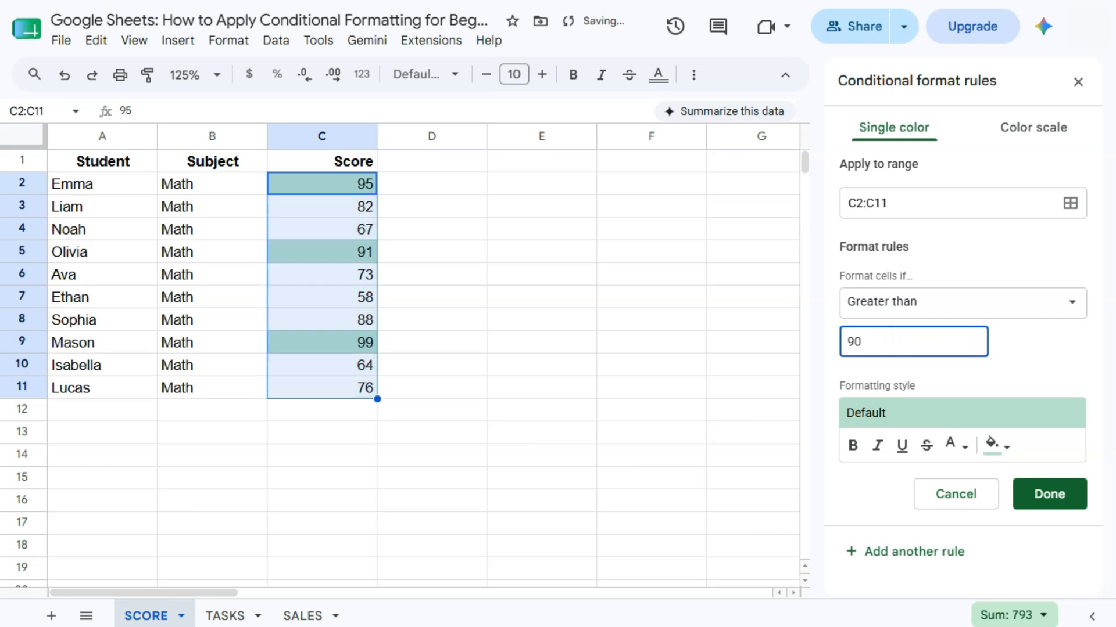
# Review the condition types available for the score rule, keeping Greater than selected.
pyautogui.click(892, 333)
pyautogui.click(901, 302)
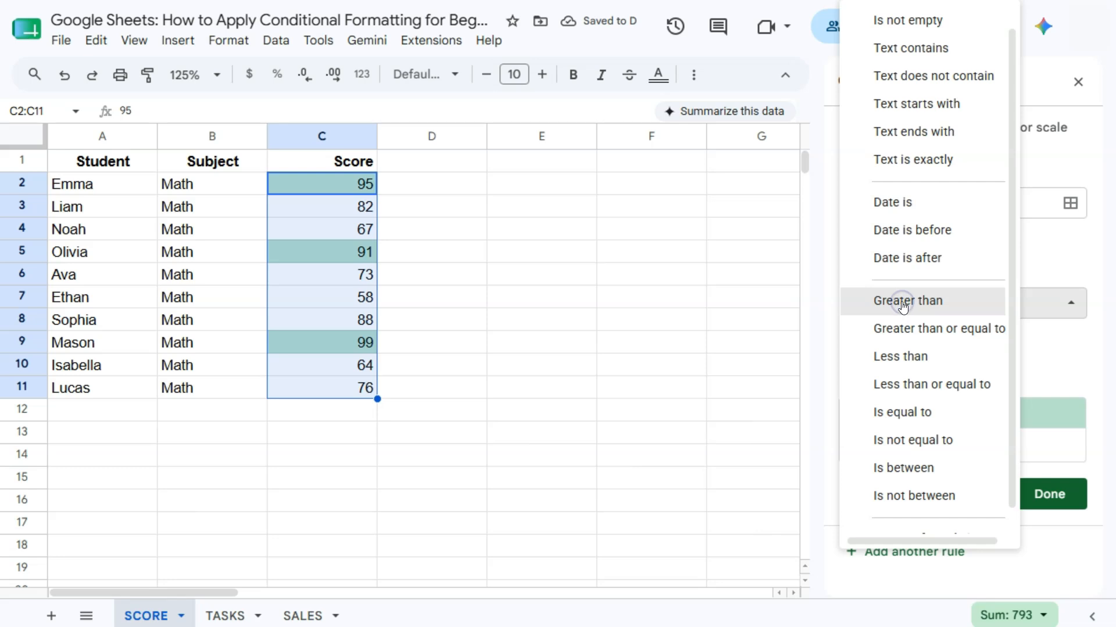
pyautogui.scroll(-1, 903, 306)
pyautogui.scroll(2, 902, 306)
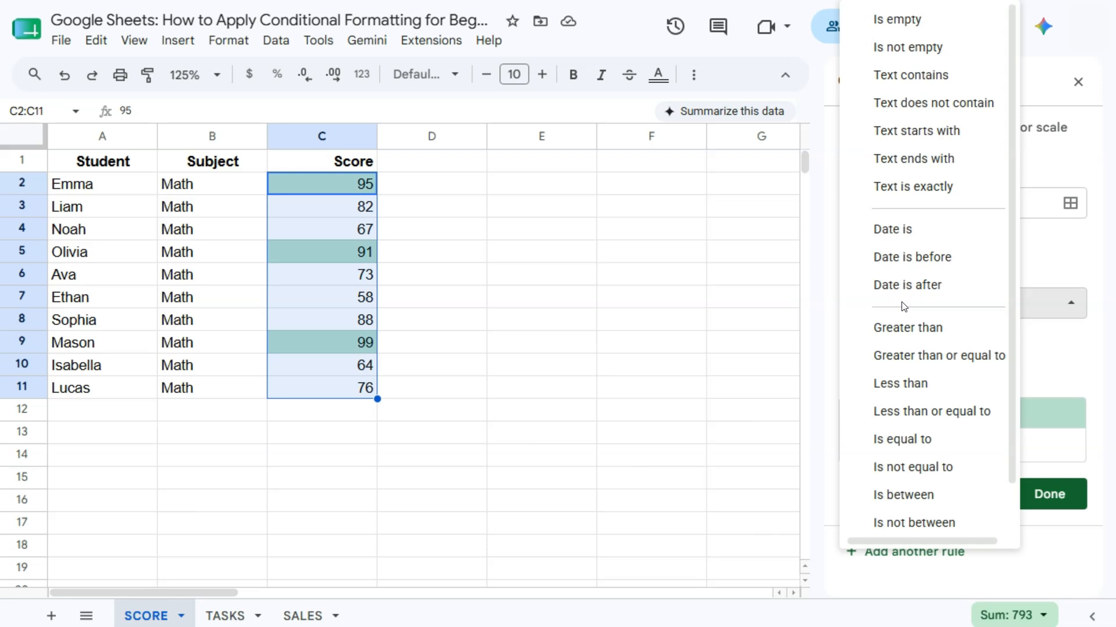
pyautogui.click(946, 328)
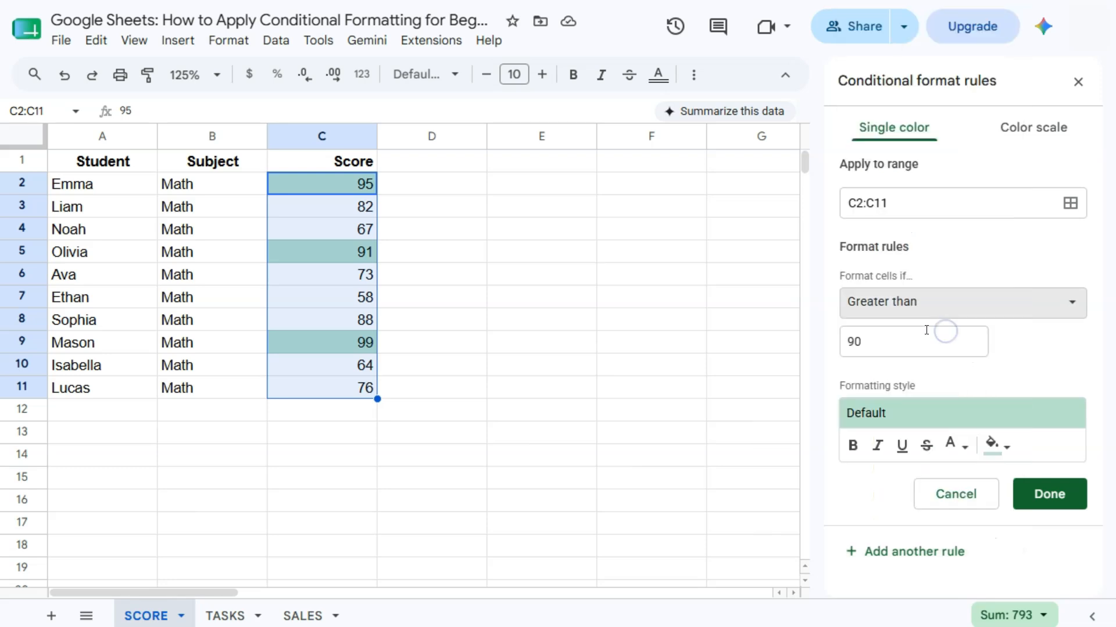
pyautogui.click(876, 346)
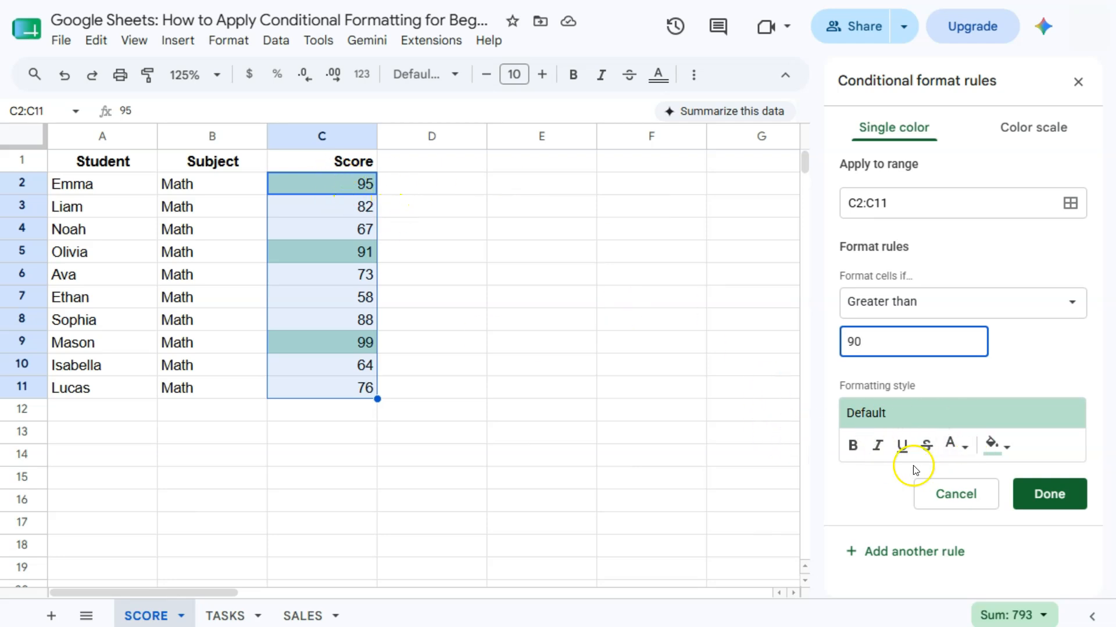
# Style the greater-than-90 rule with bold white text on a black fill, then save it and close the rules.
pyautogui.click(854, 447)
pyautogui.click(952, 445)
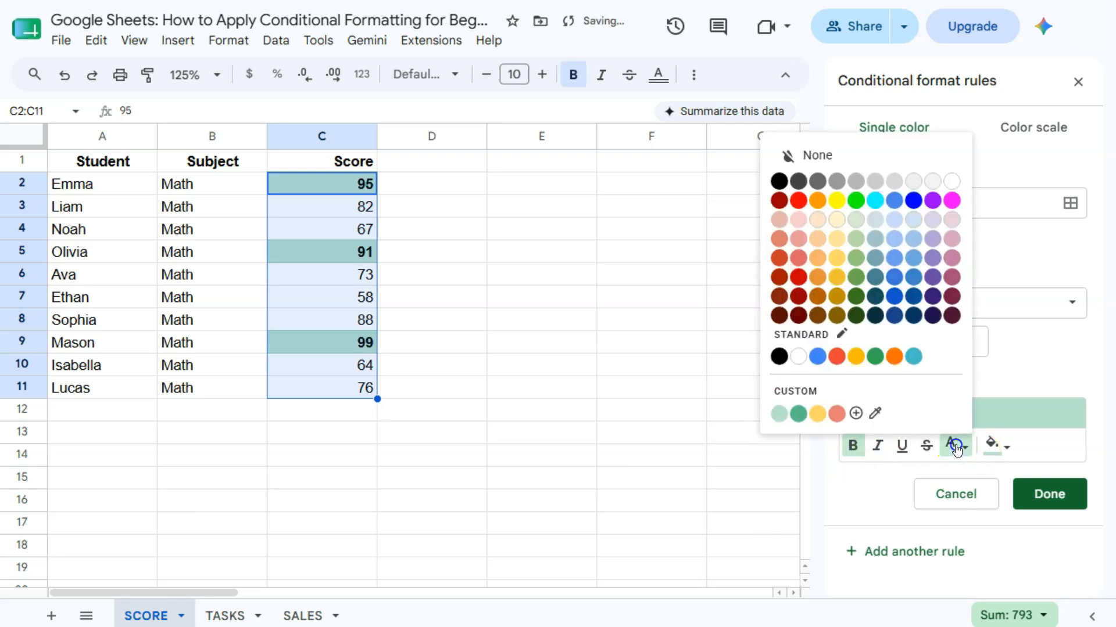
pyautogui.click(951, 185)
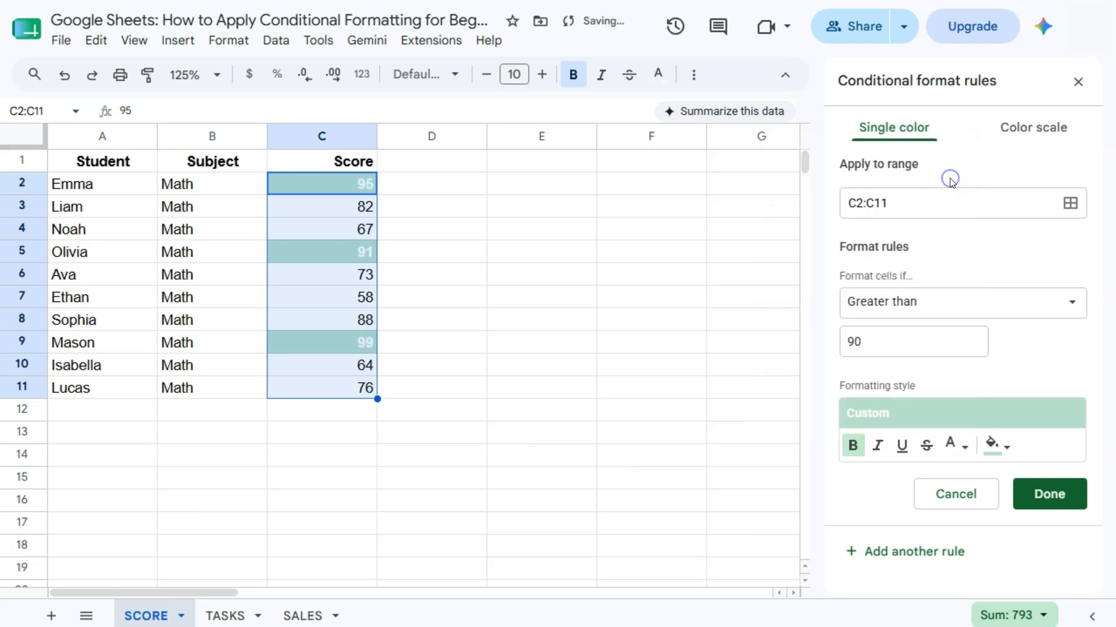
pyautogui.click(997, 447)
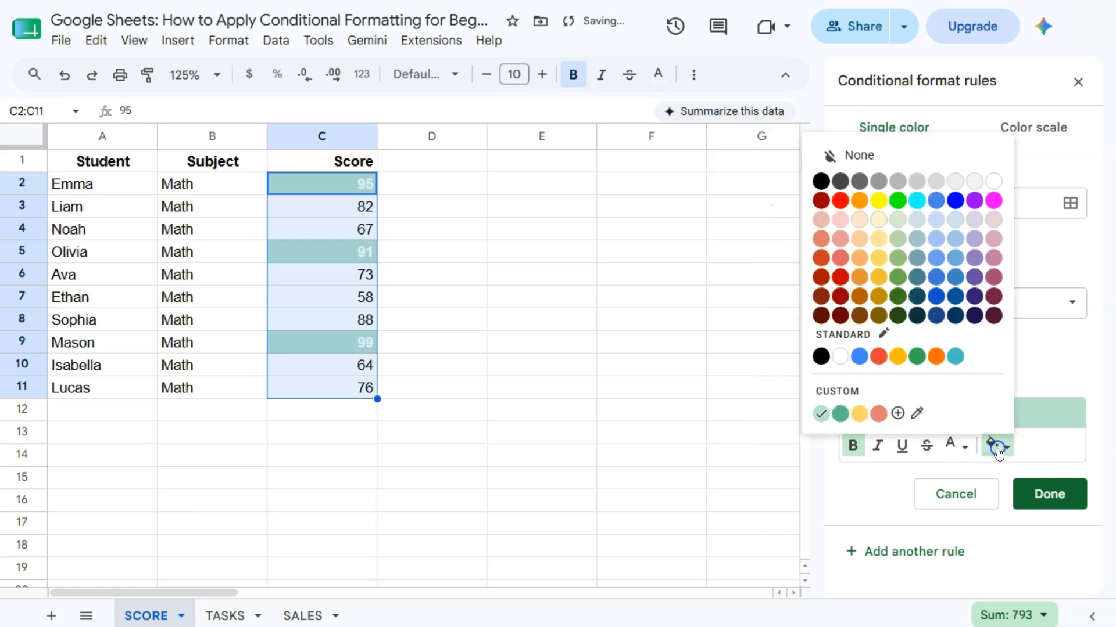
pyautogui.click(820, 181)
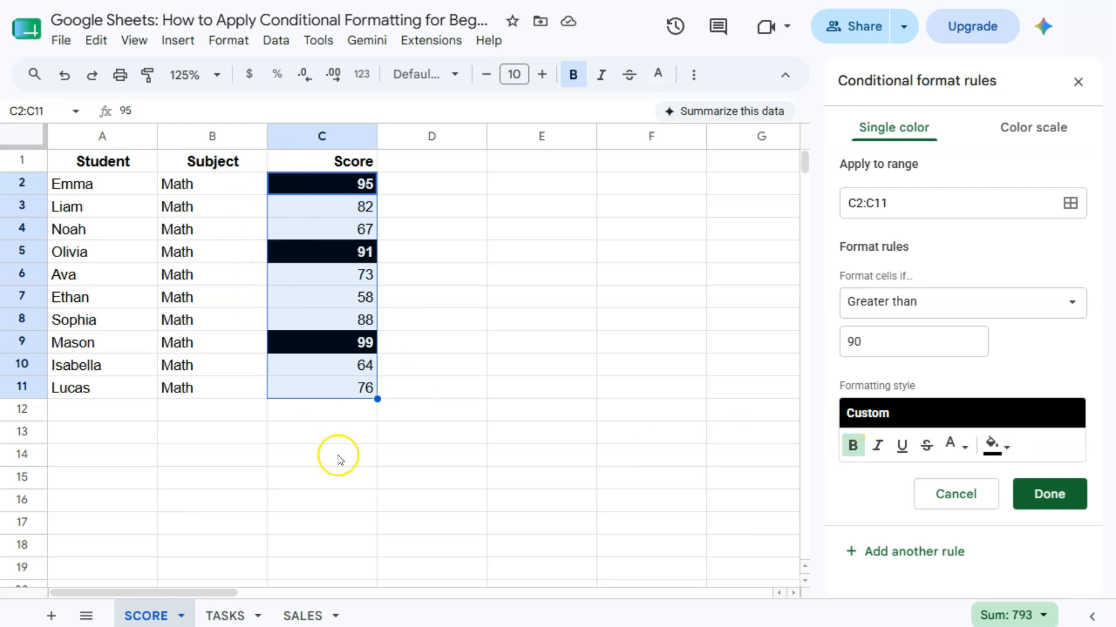
pyautogui.click(1036, 493)
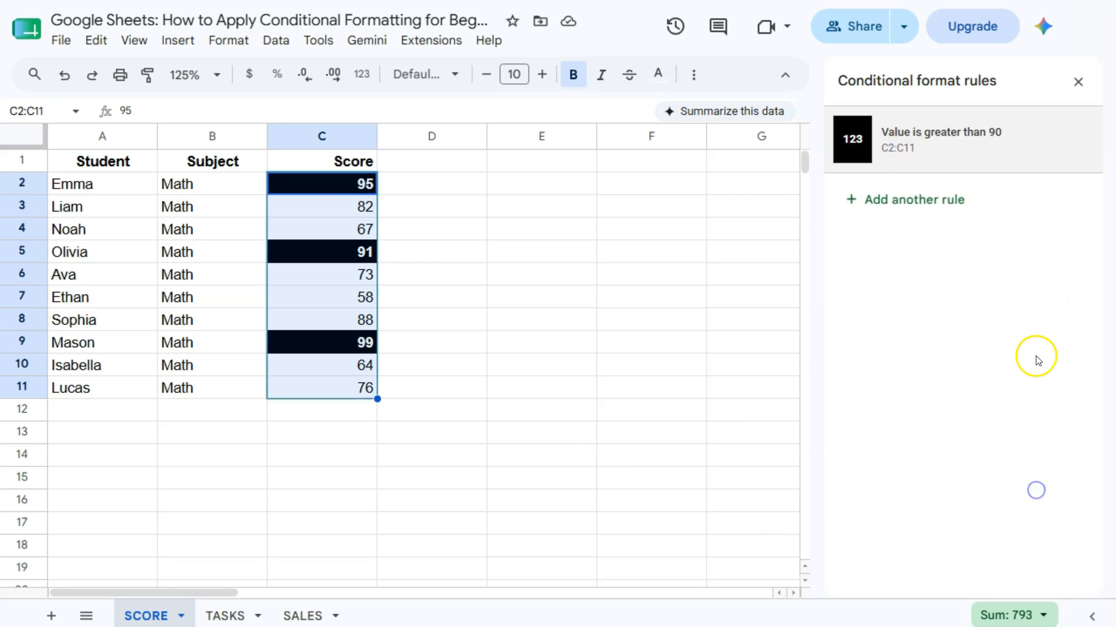
pyautogui.click(1077, 85)
# On the TASKS sheet, start a conditional formatting rule for due dates C2:C11 that formats dates before today.
pyautogui.click(228, 617)
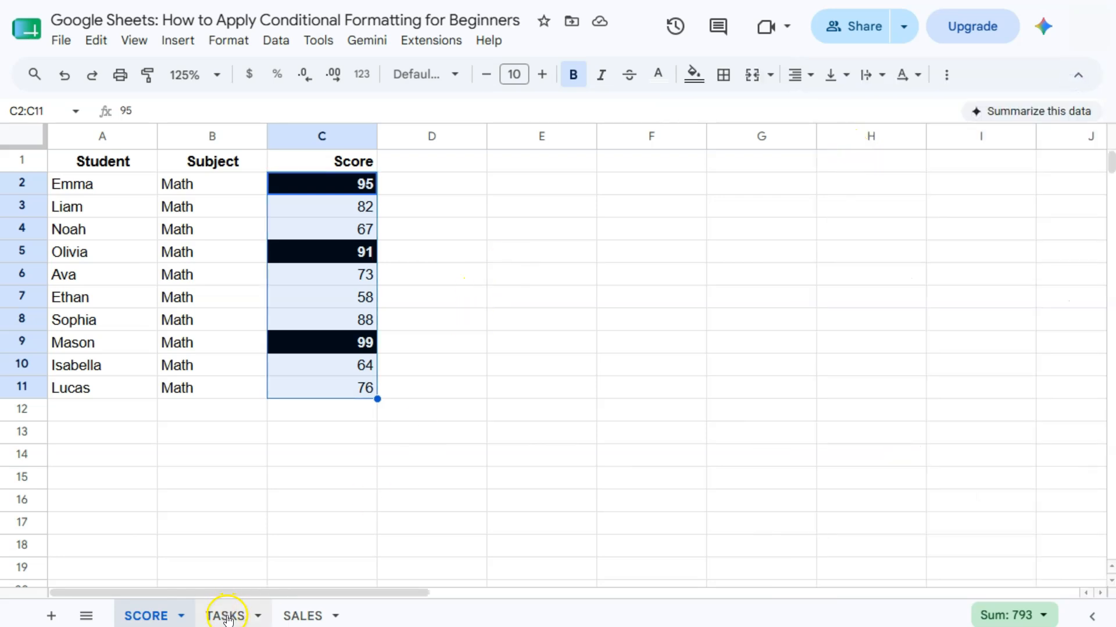
pyautogui.click(227, 614)
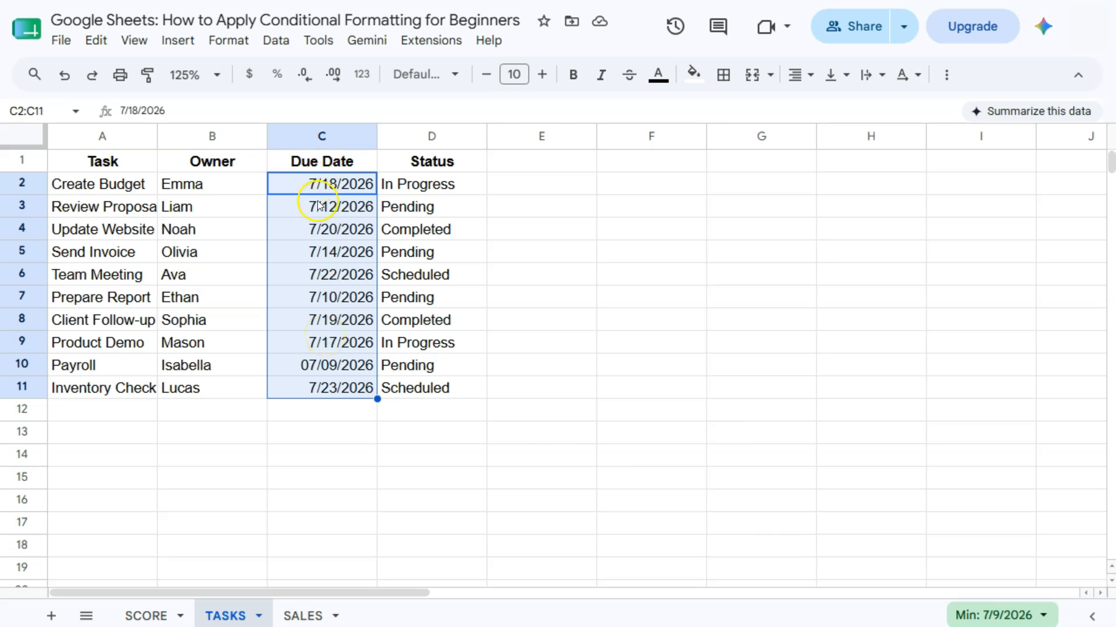
pyautogui.click(236, 41)
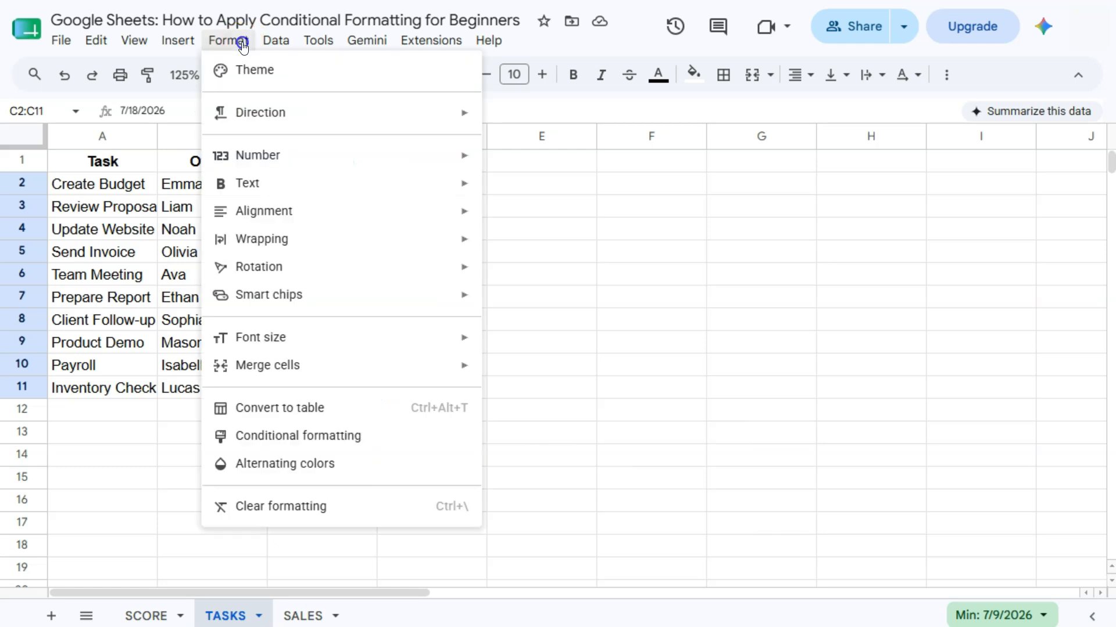
pyautogui.click(311, 435)
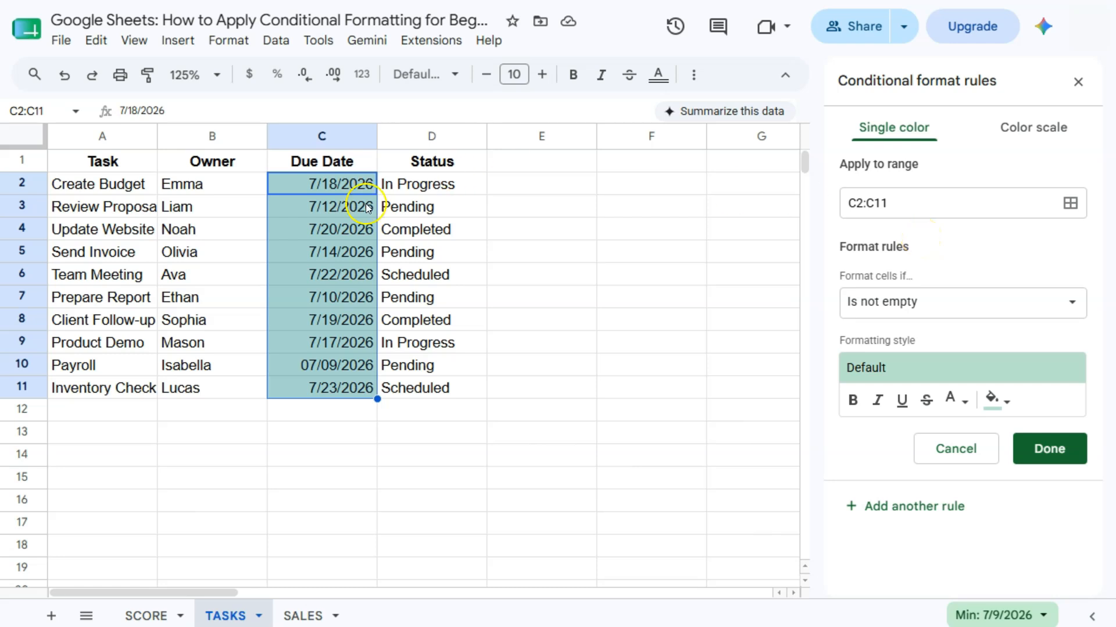
pyautogui.click(894, 303)
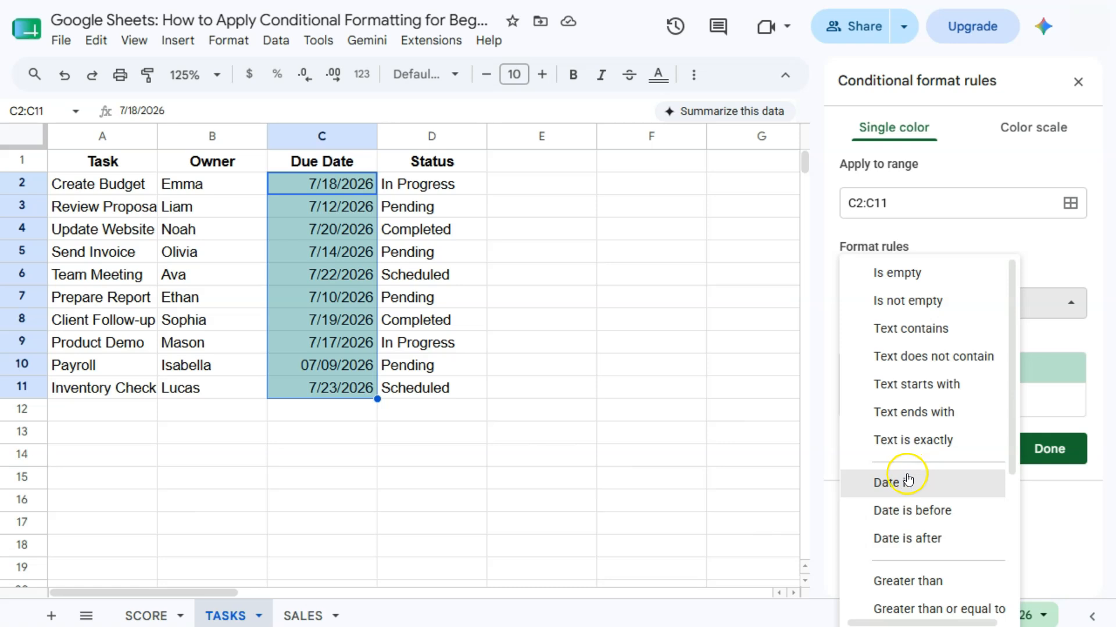
pyautogui.click(909, 511)
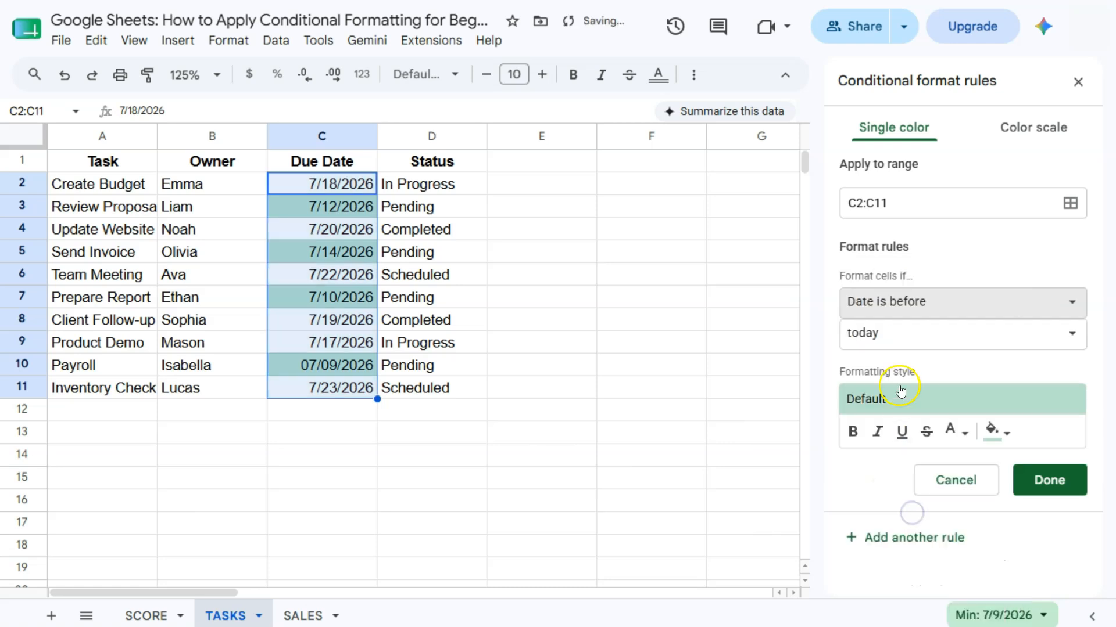
pyautogui.click(896, 343)
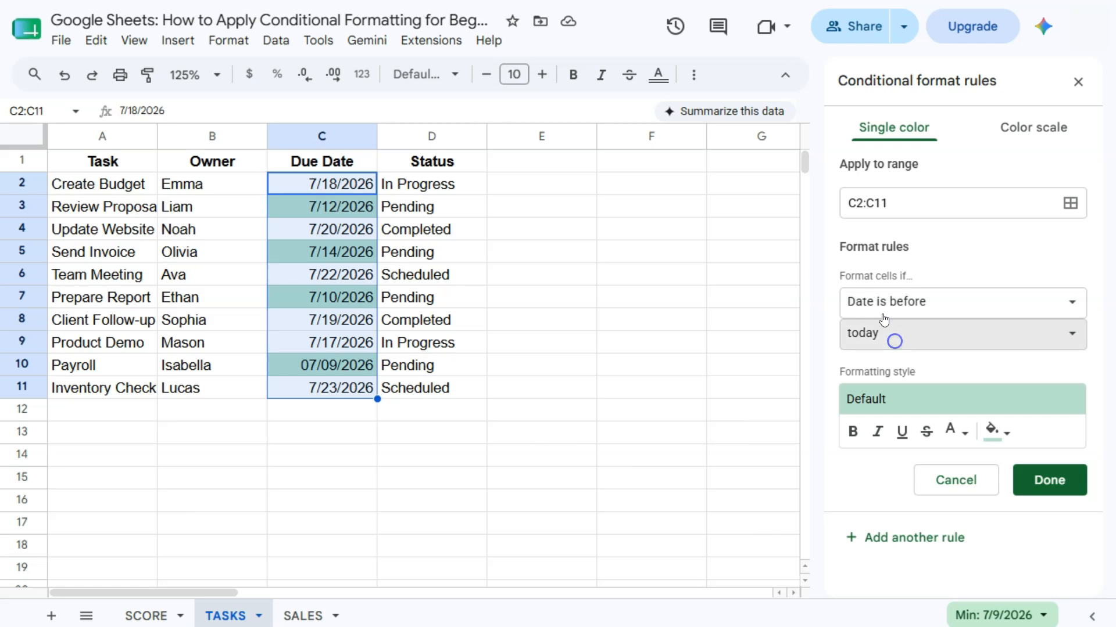
pyautogui.click(889, 344)
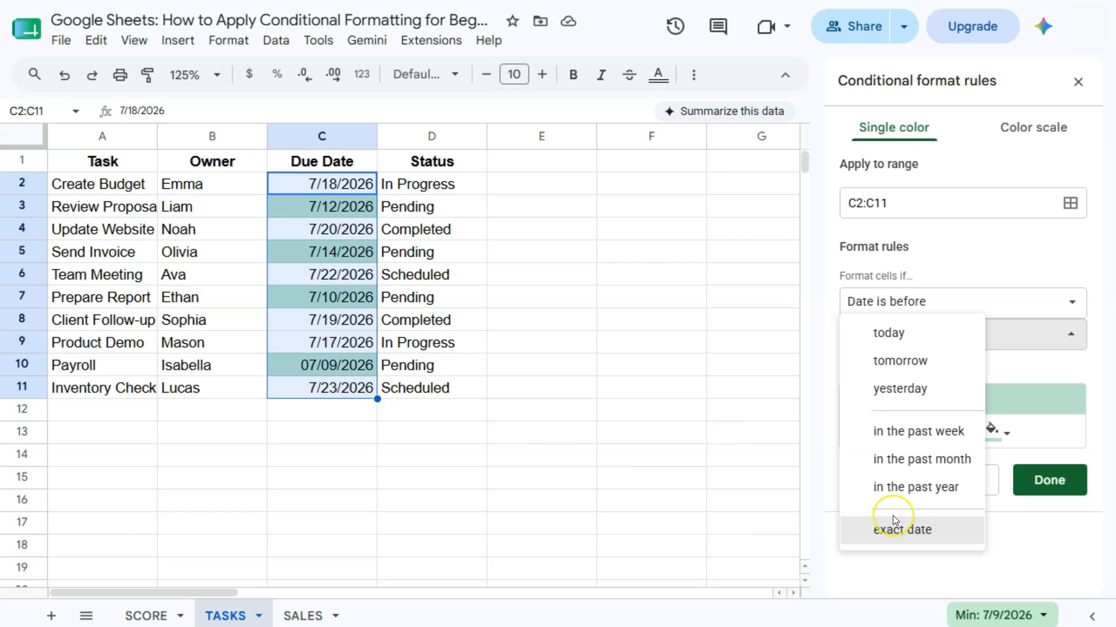
pyautogui.click(953, 261)
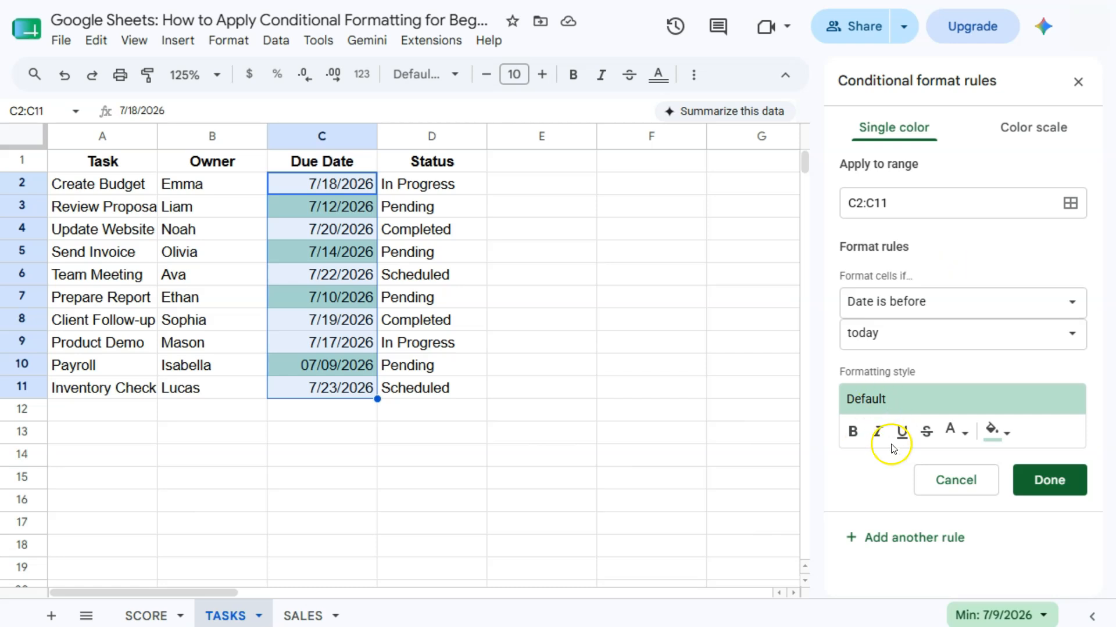
# Style the before-today rule with bold red text and no fill, then save it and close the rules.
pyautogui.click(961, 440)
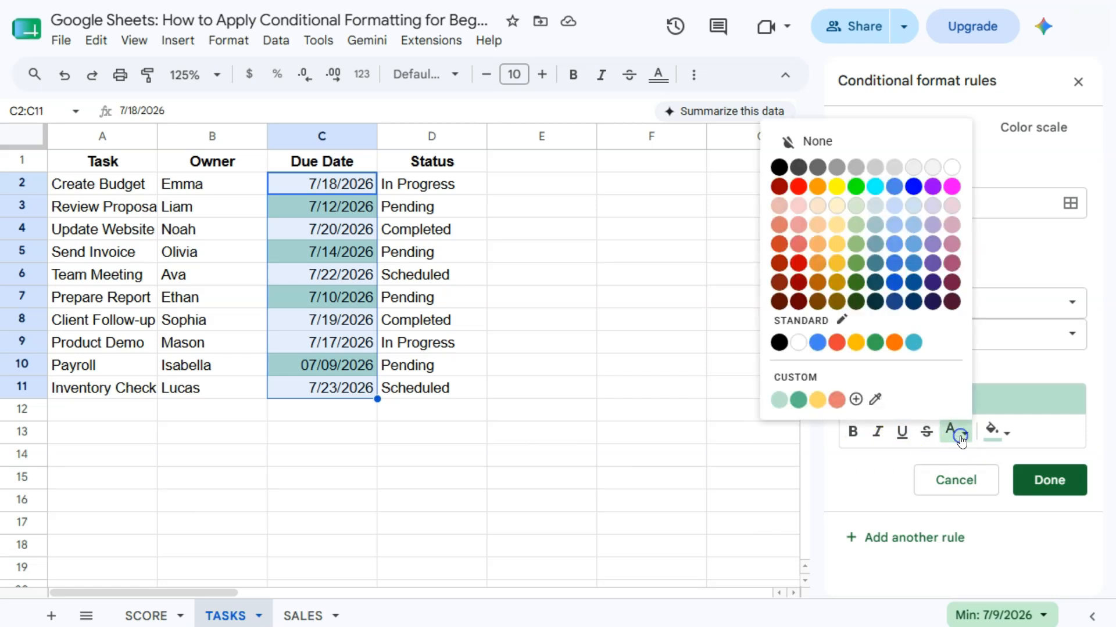
pyautogui.click(804, 187)
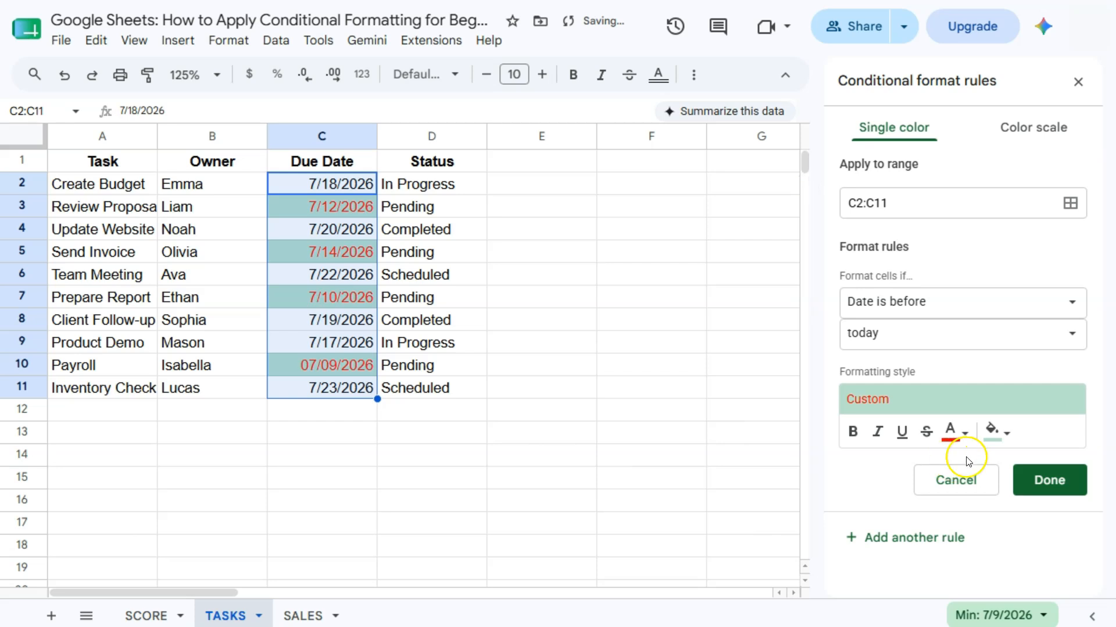
pyautogui.click(997, 431)
pyautogui.click(873, 137)
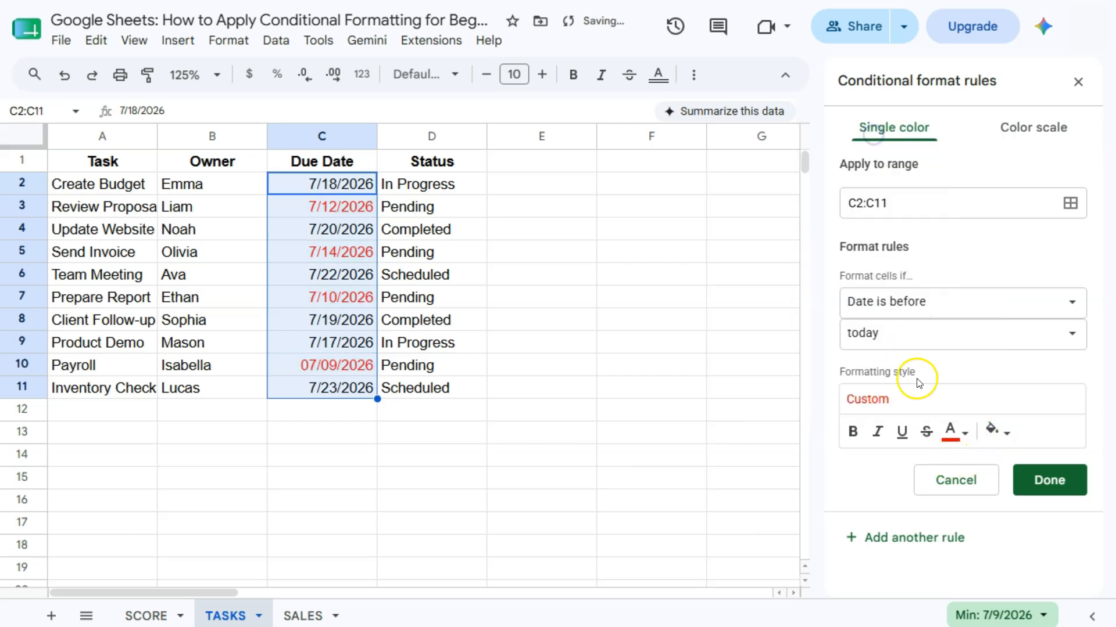
pyautogui.click(857, 441)
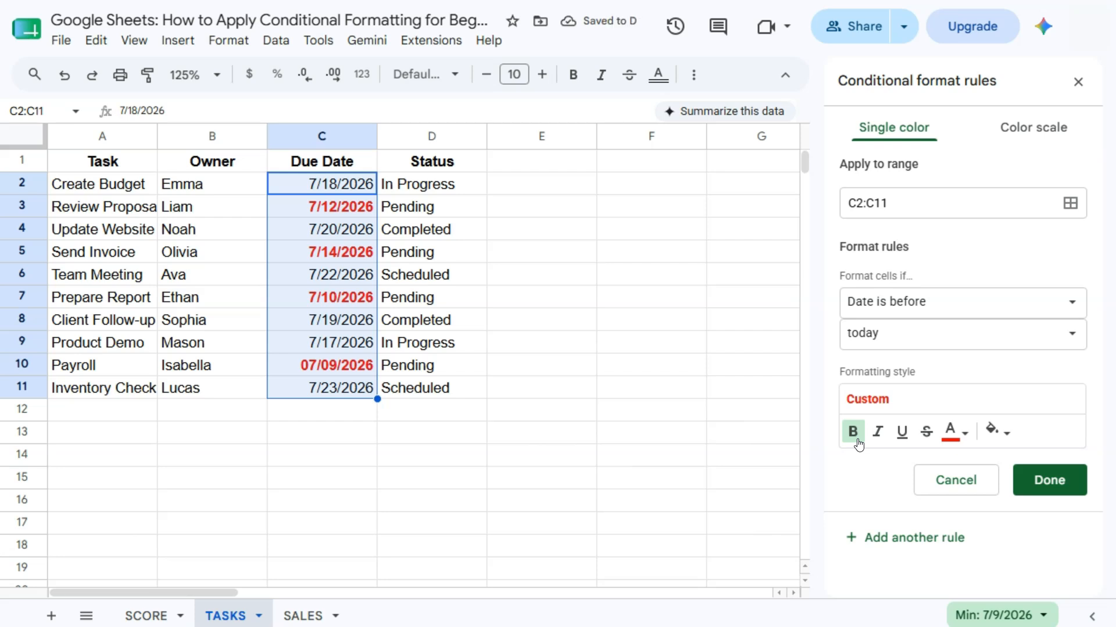
pyautogui.click(886, 445)
pyautogui.click(1049, 480)
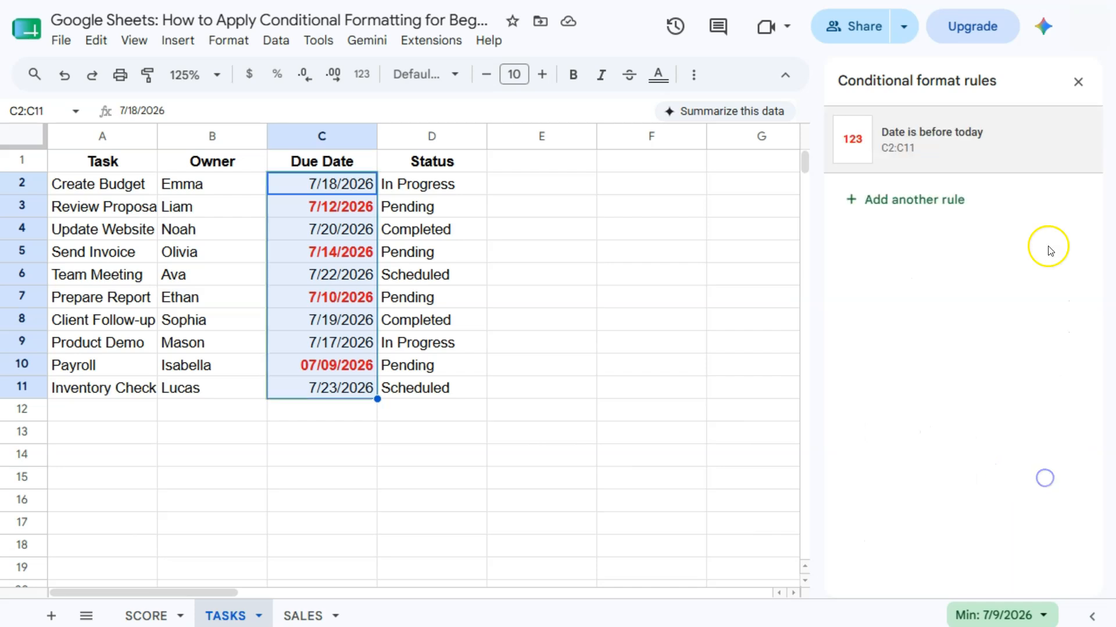
pyautogui.click(1077, 82)
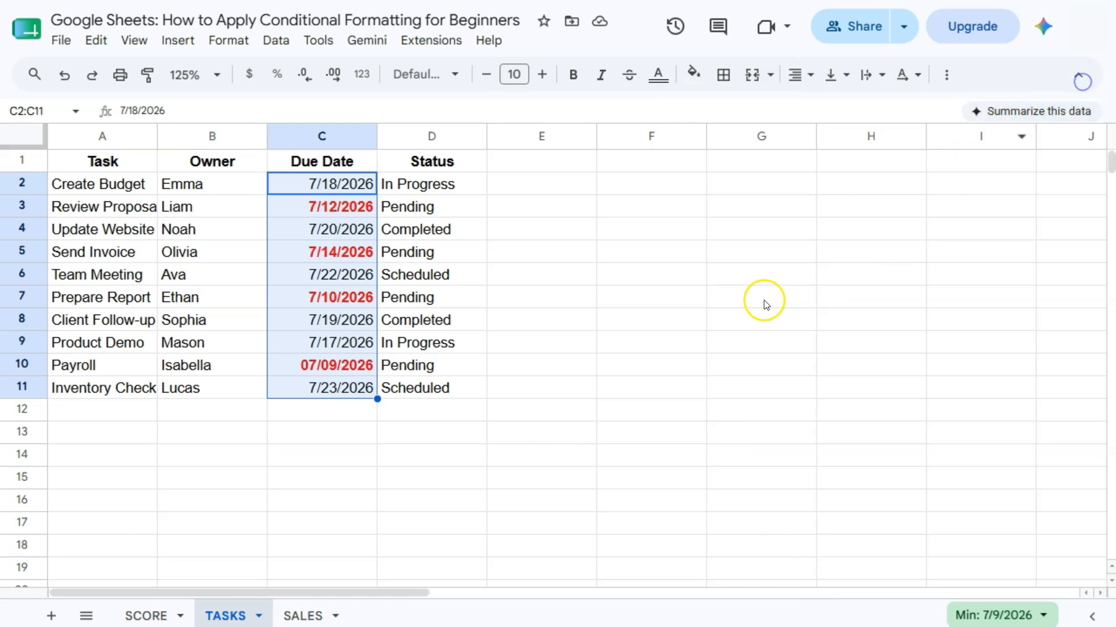
# On the SALES sheet, start a color scale conditional formatting rule for the sales figures in C2:C11.
pyautogui.click(303, 616)
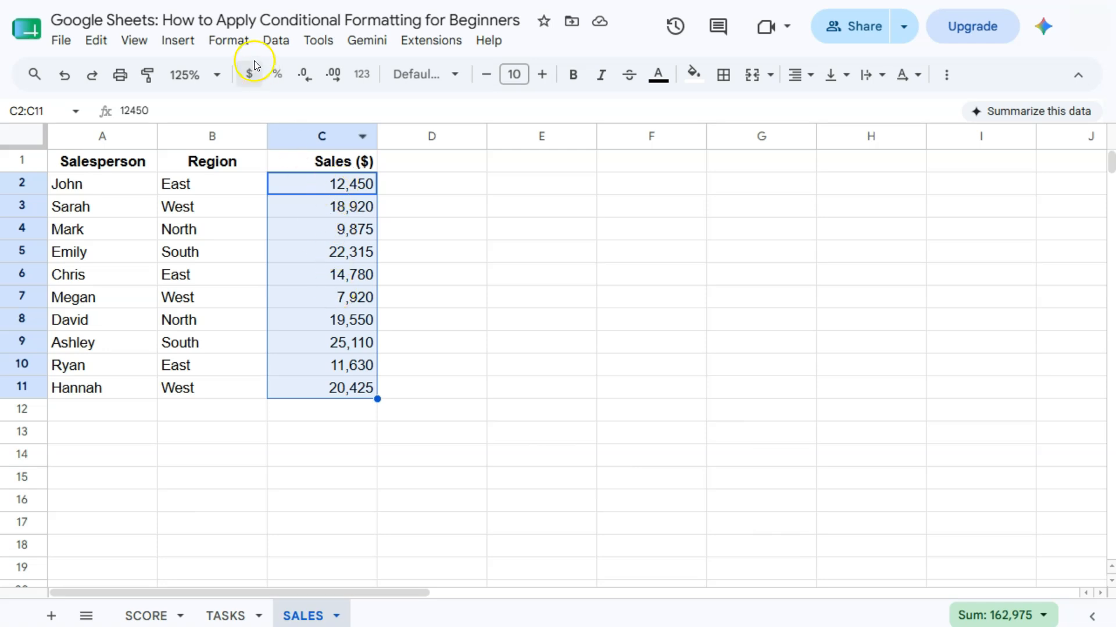
pyautogui.click(229, 40)
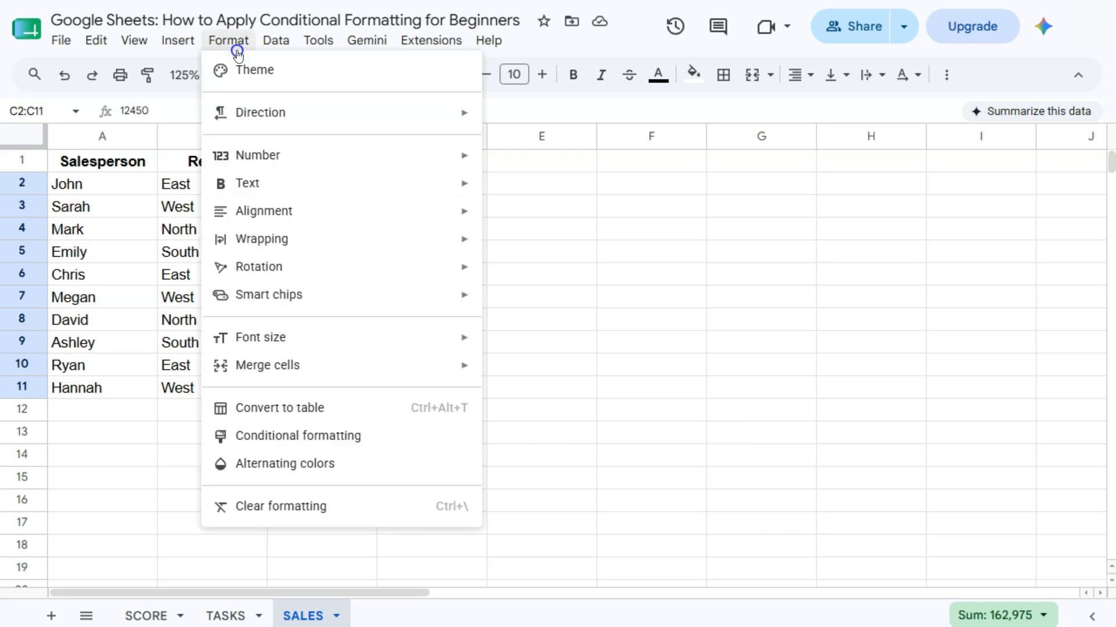
pyautogui.click(290, 445)
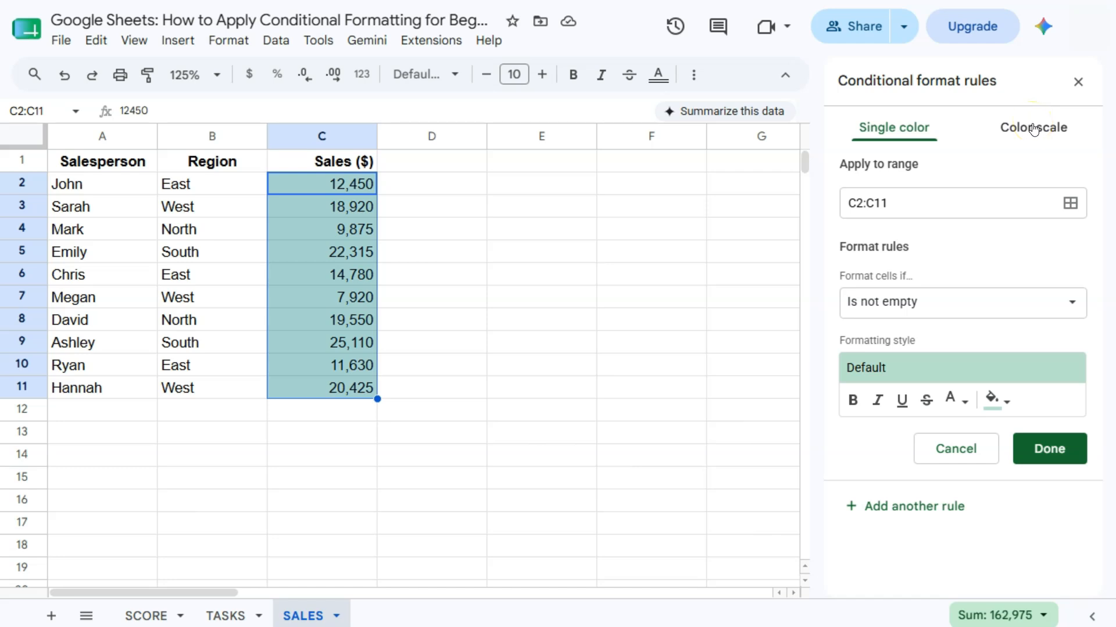
pyautogui.click(1033, 128)
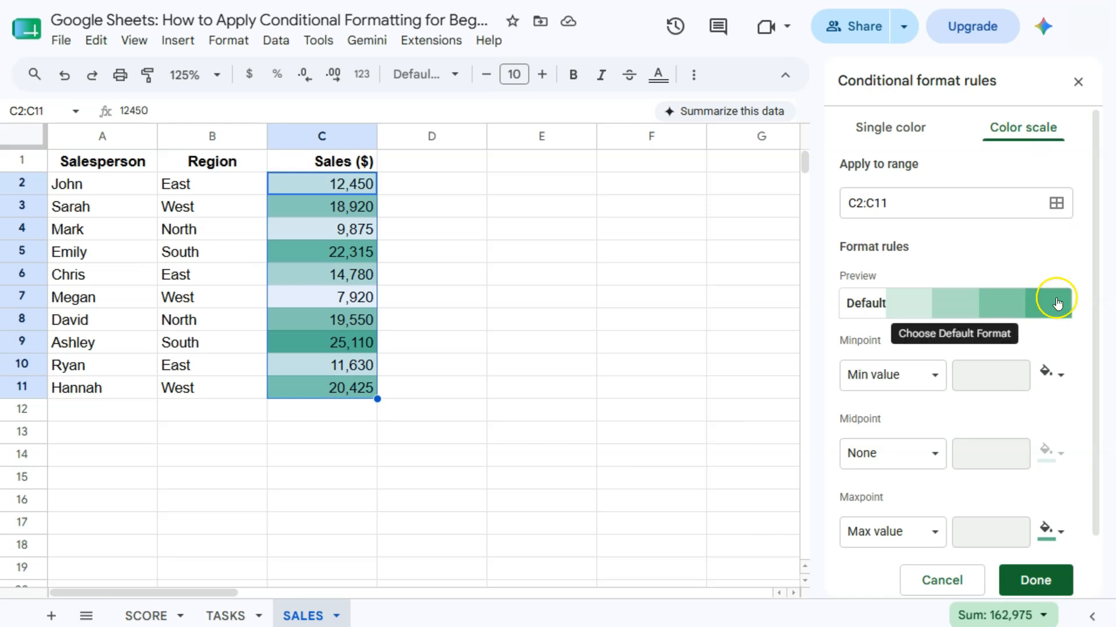
# Set the color scale's maxpoint color to orange.
pyautogui.scroll(-2, 1041, 348)
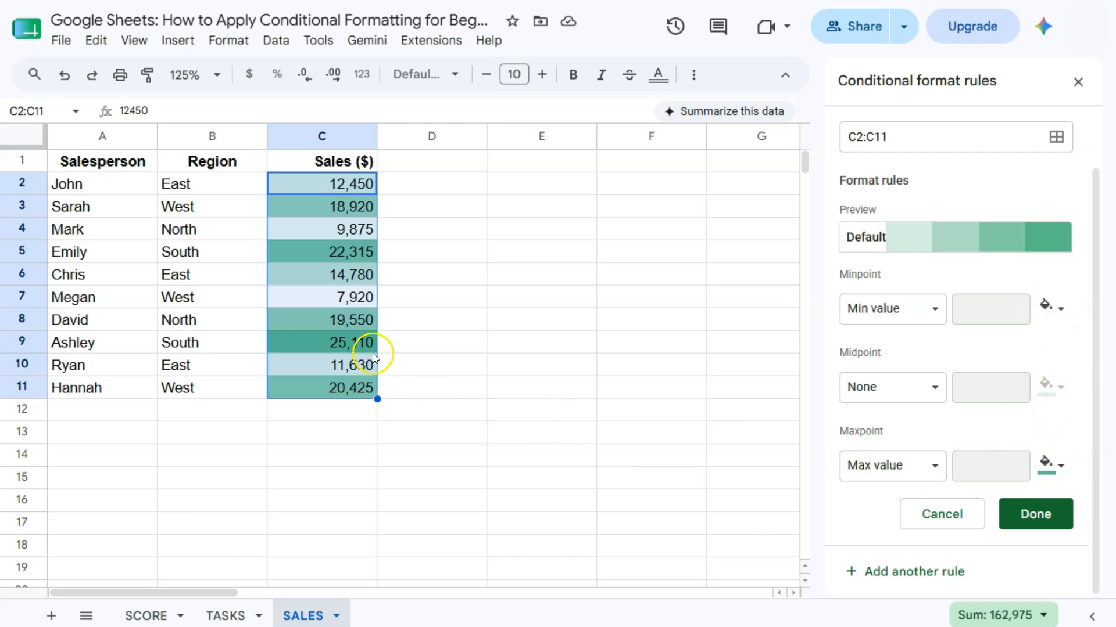
pyautogui.click(1043, 468)
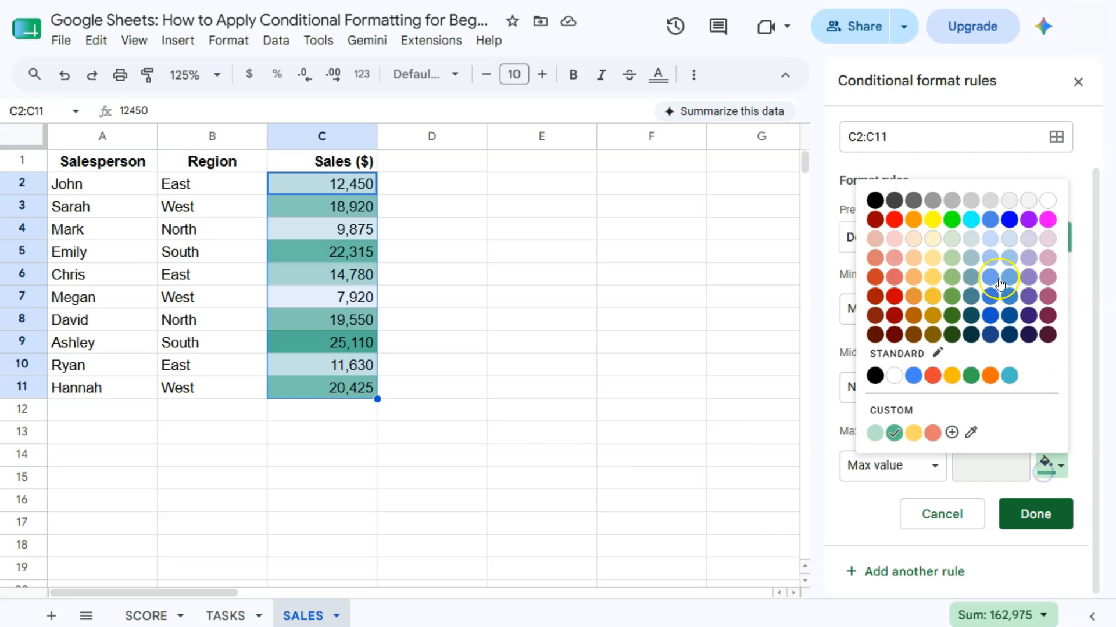
pyautogui.click(914, 223)
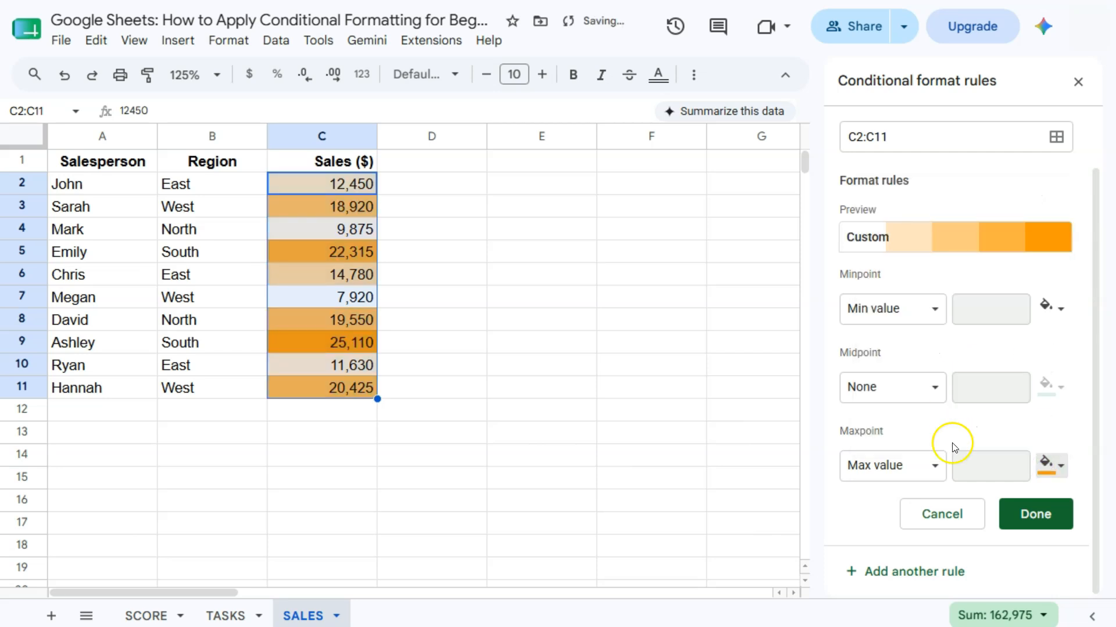
pyautogui.scroll(2, 935, 343)
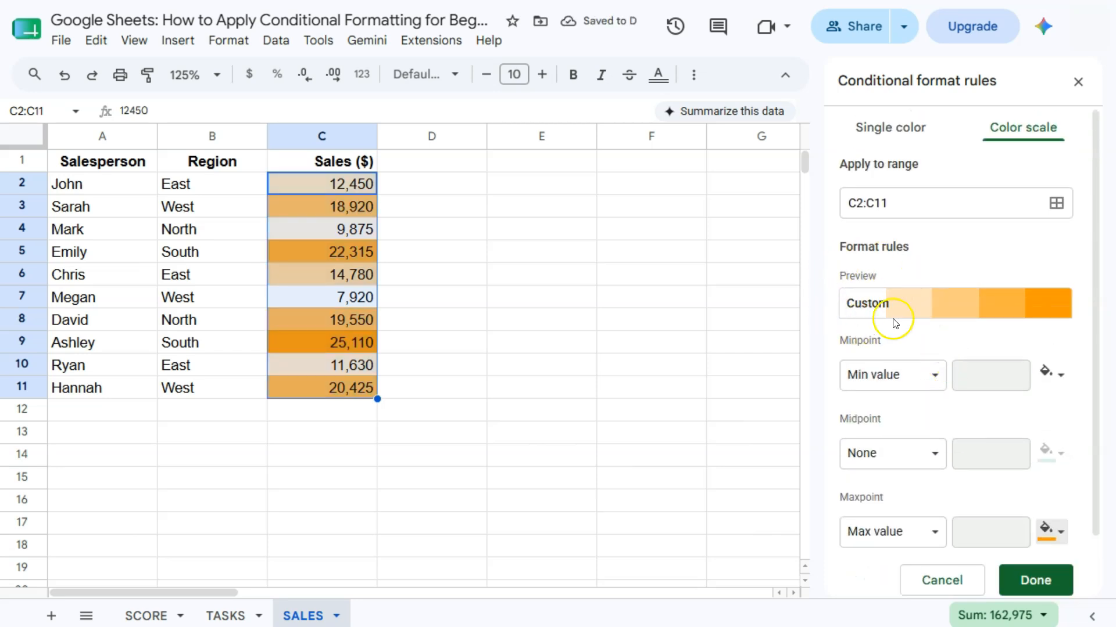
# Apply the preset red to white to green color scale to the sales figures, then save the rule and close the rules.
pyautogui.click(869, 311)
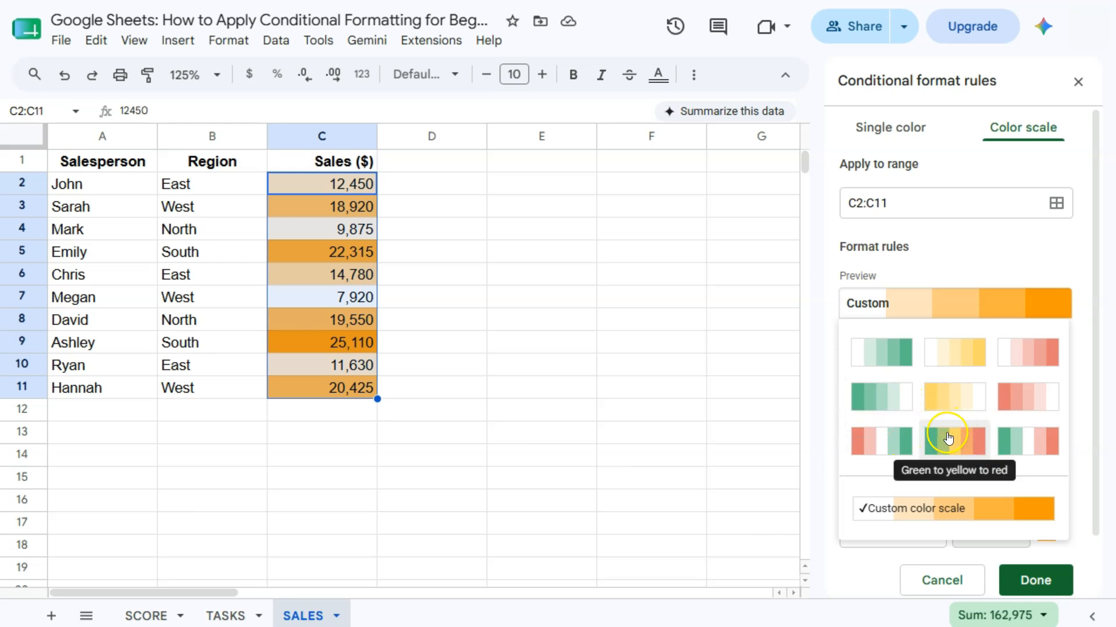
pyautogui.click(875, 448)
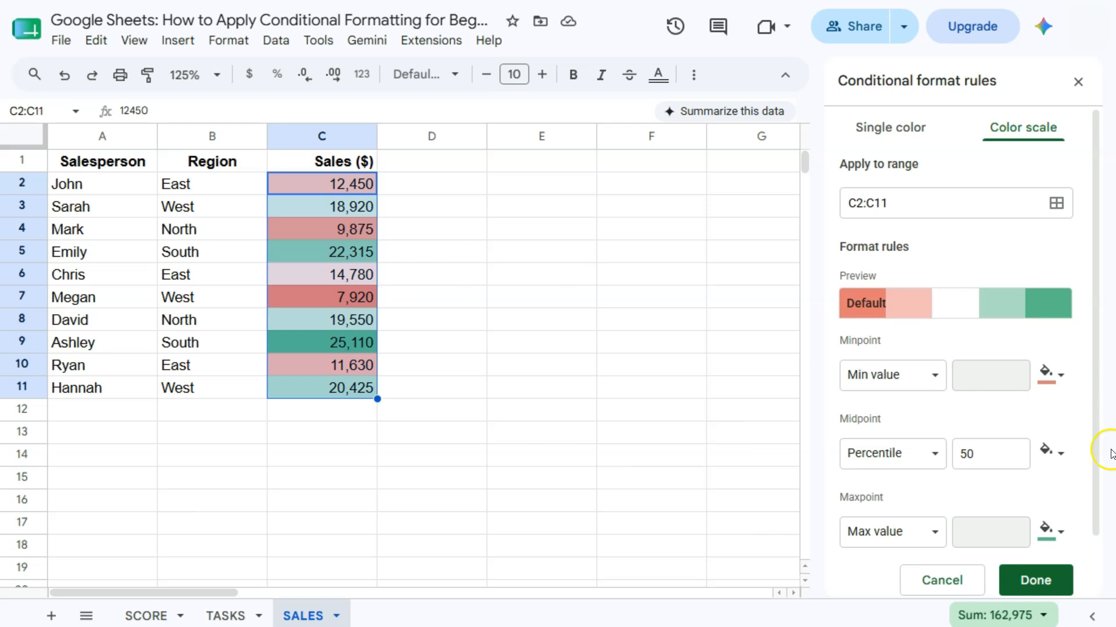
pyautogui.click(1037, 580)
pyautogui.click(1078, 83)
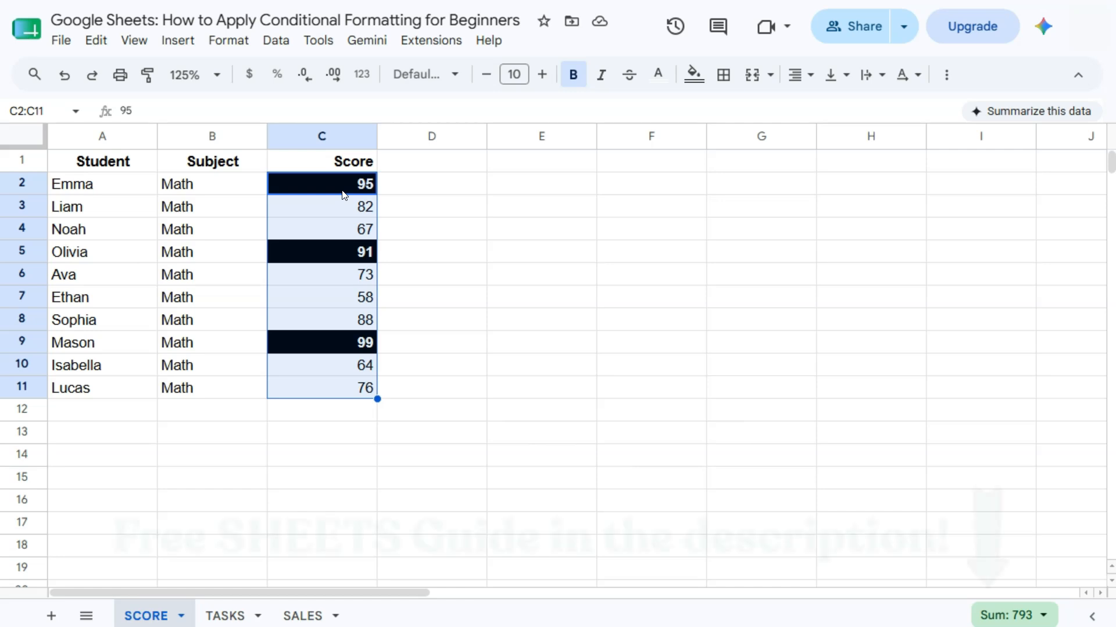
# On the SCORE sheet, select empty cell D2 to view the score highlighting without the range selected.
pyautogui.click(394, 194)
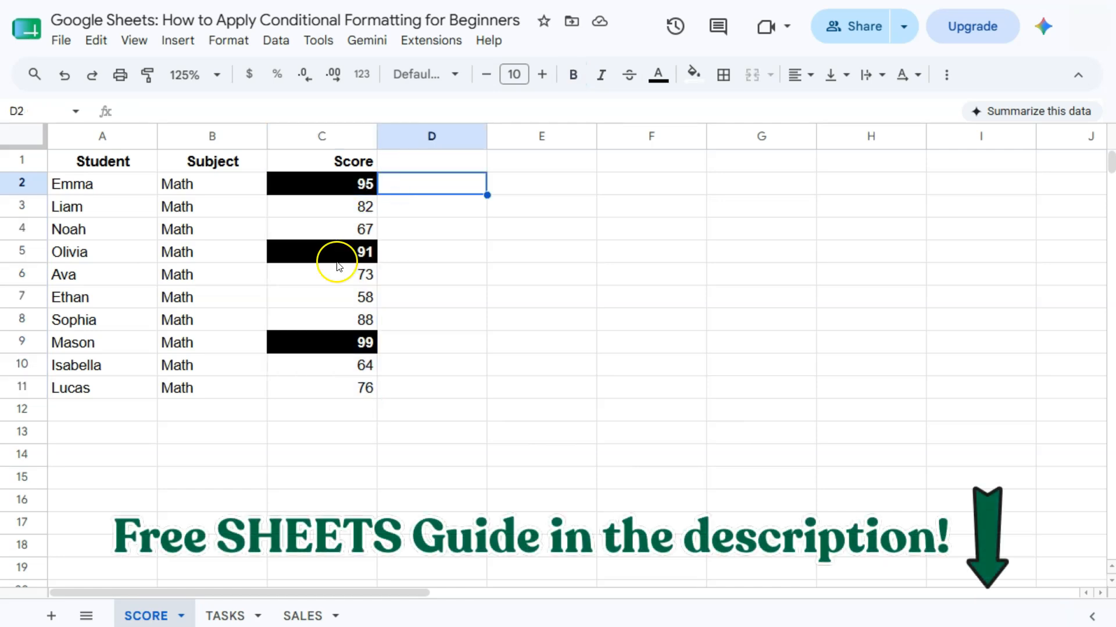